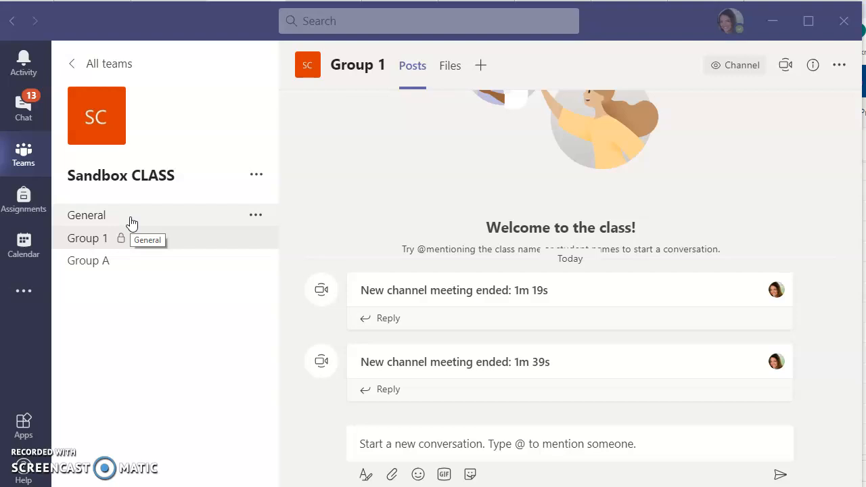
Step: Start a new channel meeting in the Group 1 channel of Sandbox CLASS and join it with the camera off
click(164, 239)
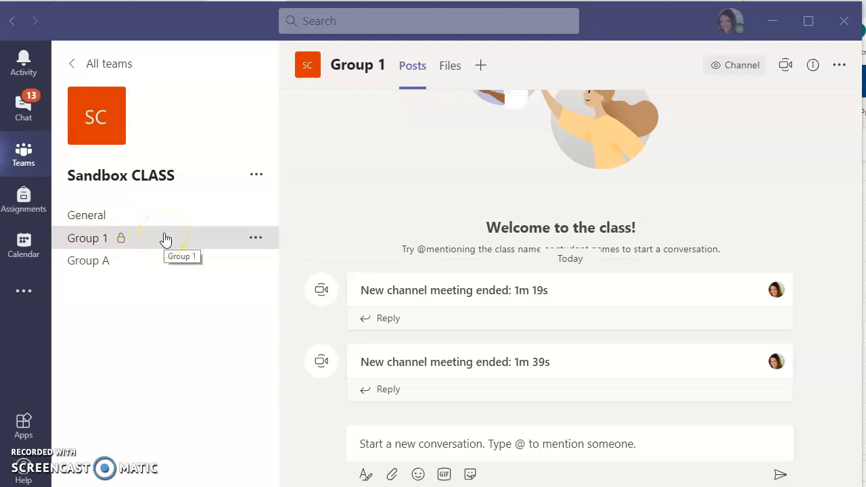
click(165, 238)
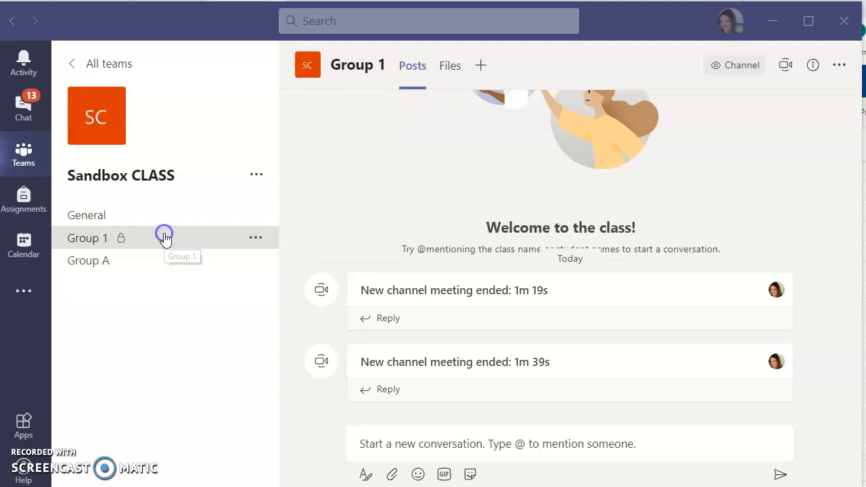
click(784, 65)
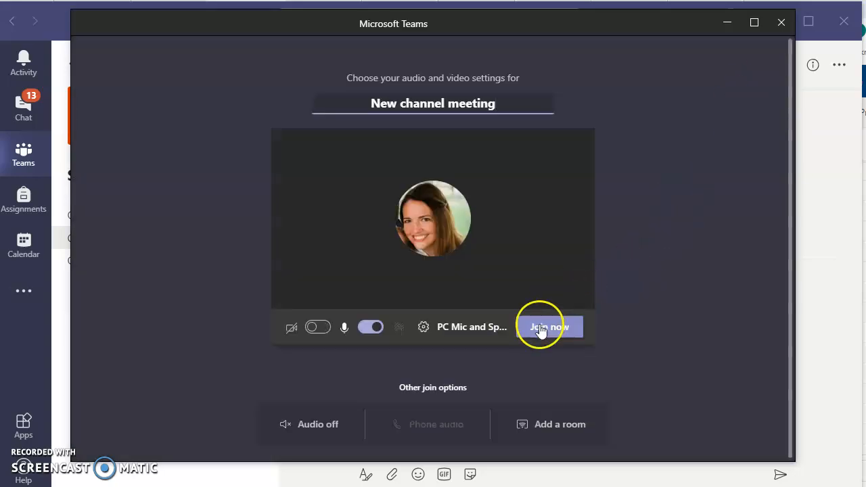
click(539, 327)
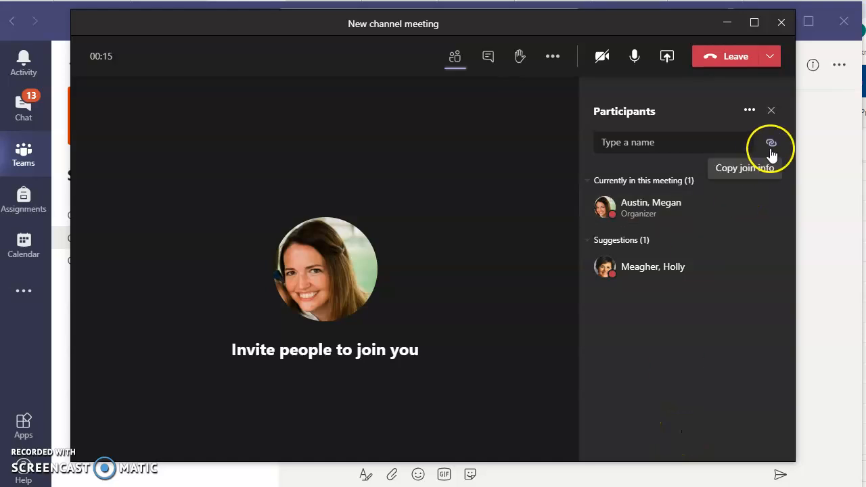
Step: Show the meeting's participants list and copy the join info
click(455, 57)
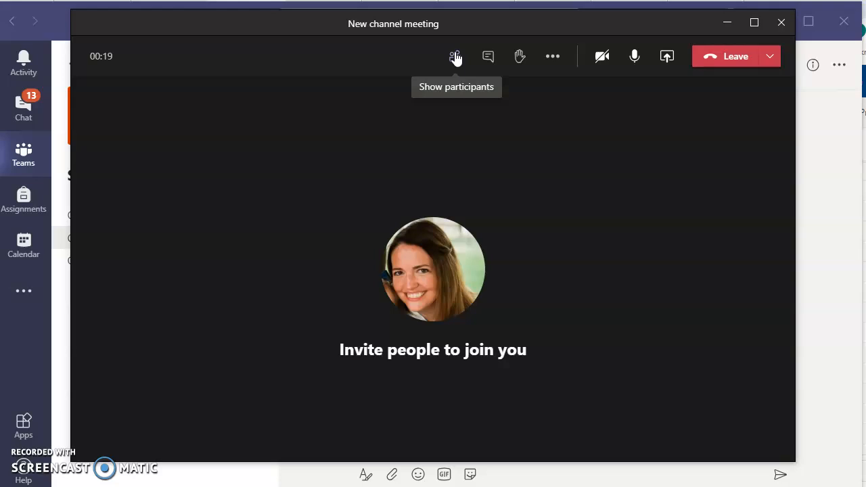
click(455, 57)
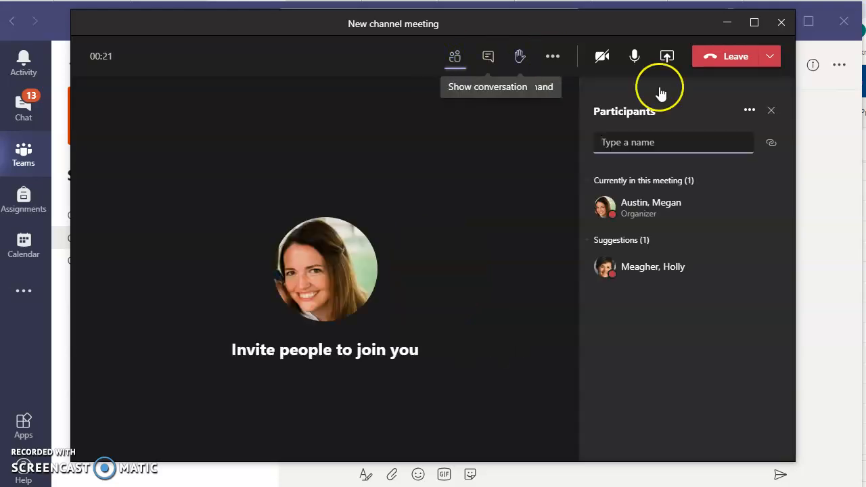
click(775, 150)
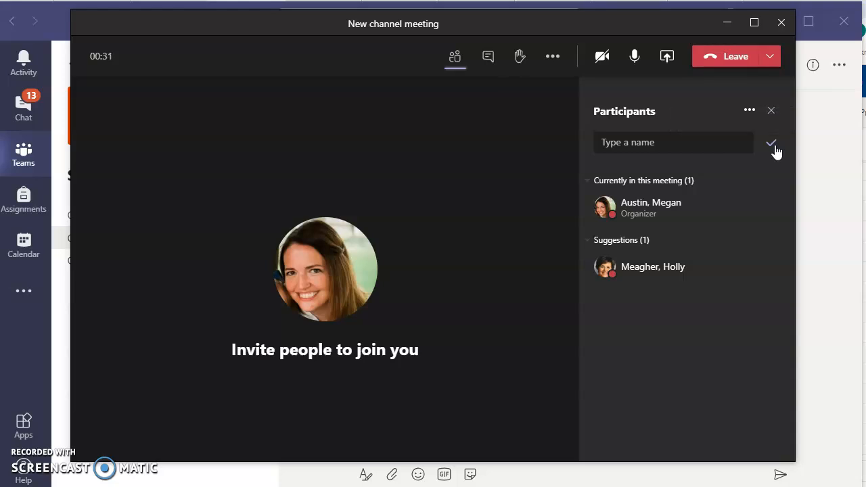
Step: Switch to the Outlook calendar in the browser and end the running channel meeting call
click(728, 24)
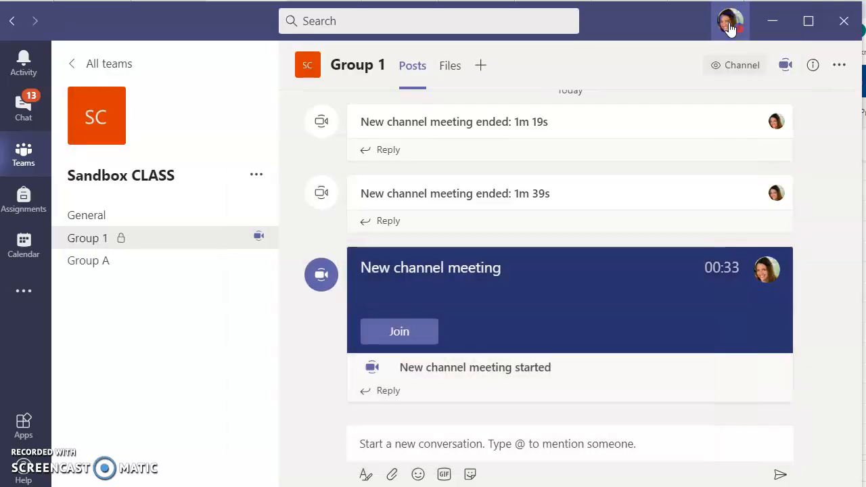
click(761, 27)
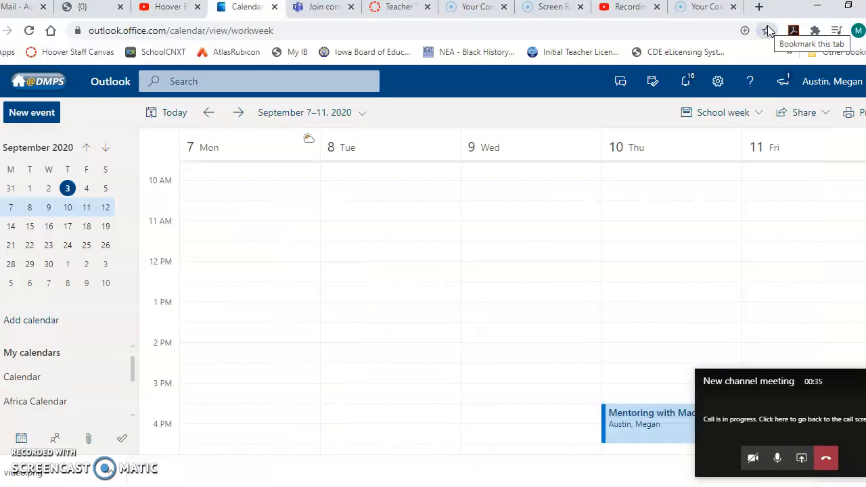
click(826, 460)
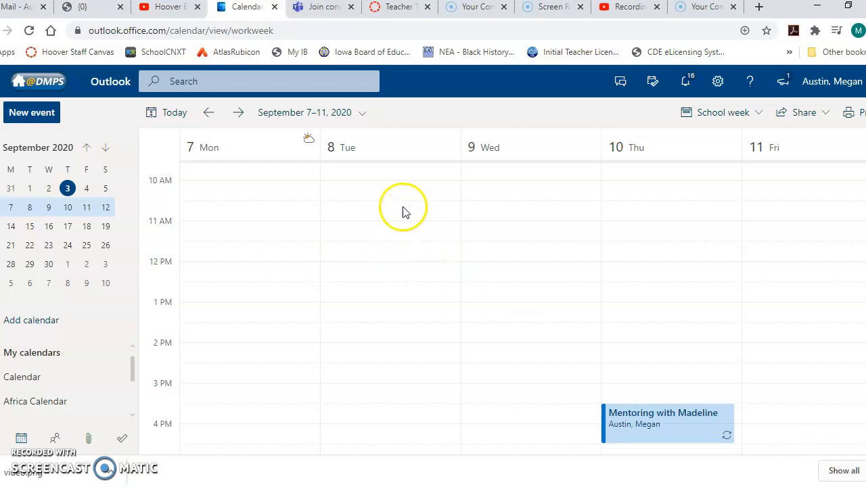
Step: Create a calendar event for Tuesday 9/8/2020 from 10:30 to 11:30 AM and paste the copied join info into its description
drag(404, 211, 403, 234)
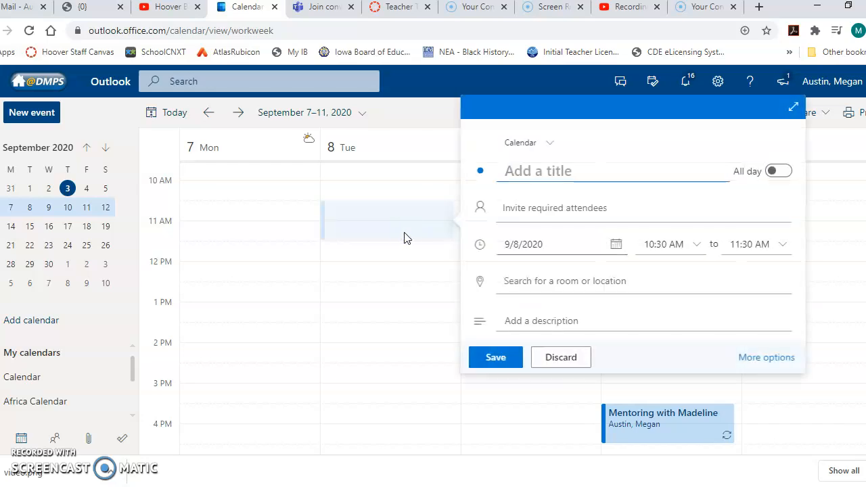
click(794, 108)
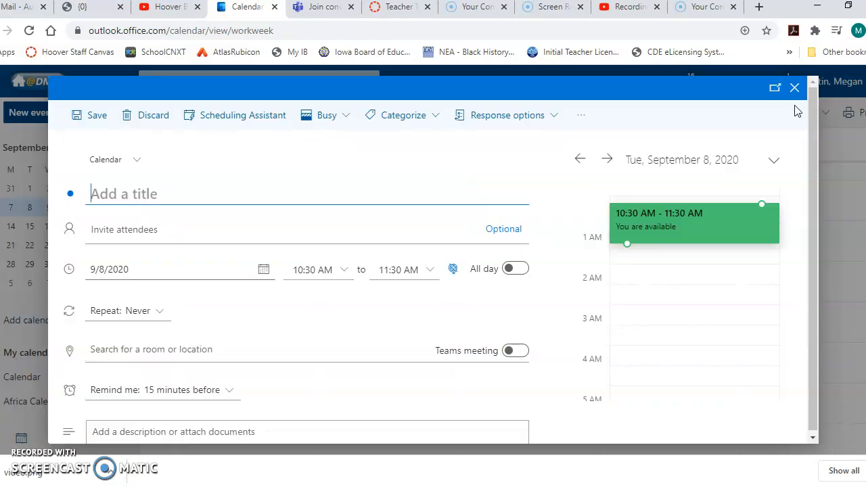
scroll(528, 396, down, 2)
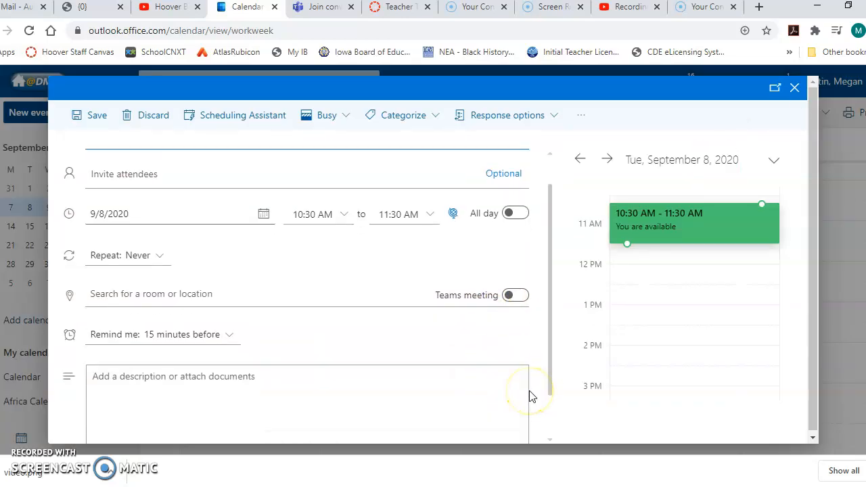
click(374, 358)
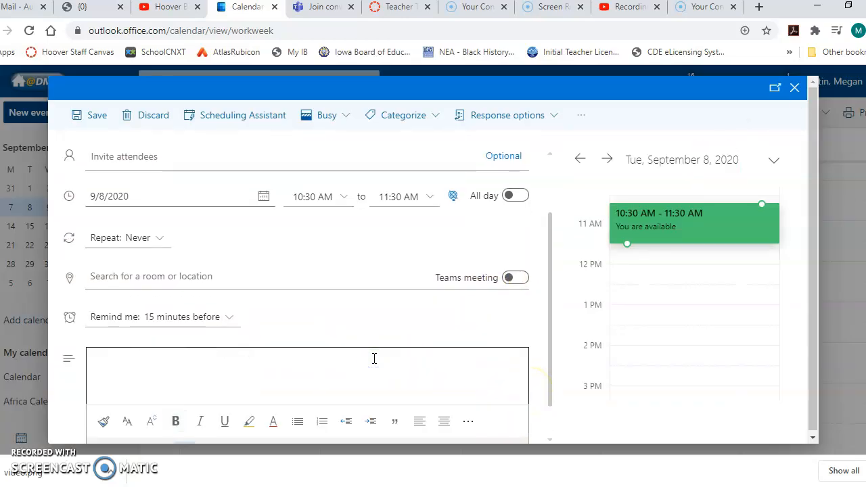
right_click(374, 358)
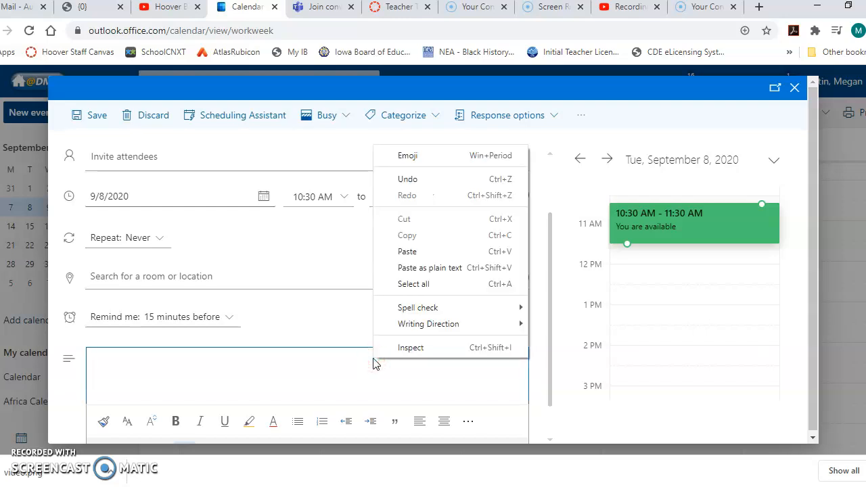
click(408, 250)
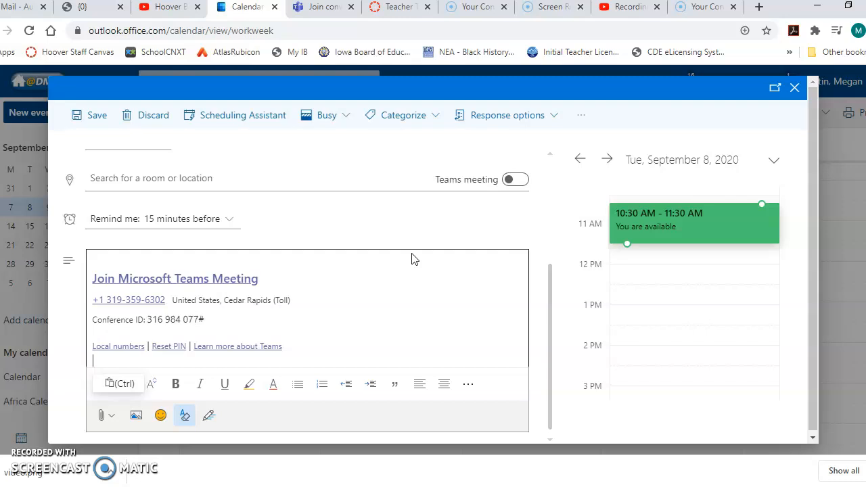
click(415, 305)
Step: Try inviting the Meredith Instructional Staff and Teachers - Hoover groups to the event, and remove both again
scroll(416, 308, up, 3)
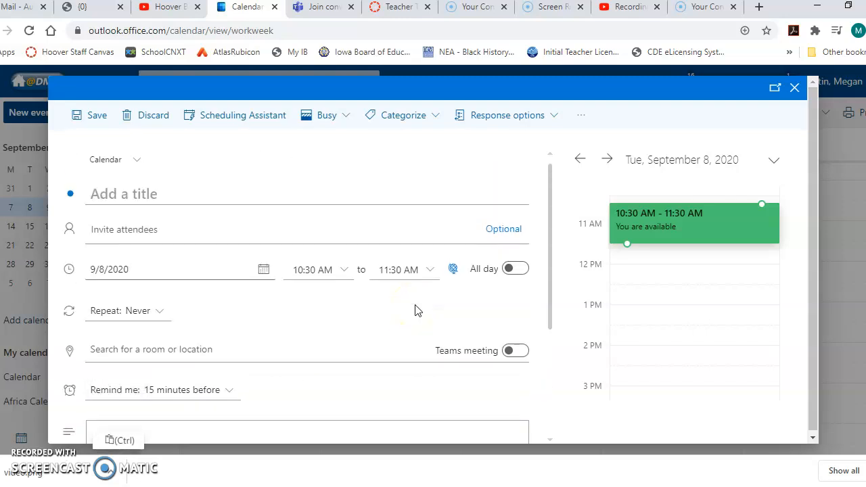
click(290, 236)
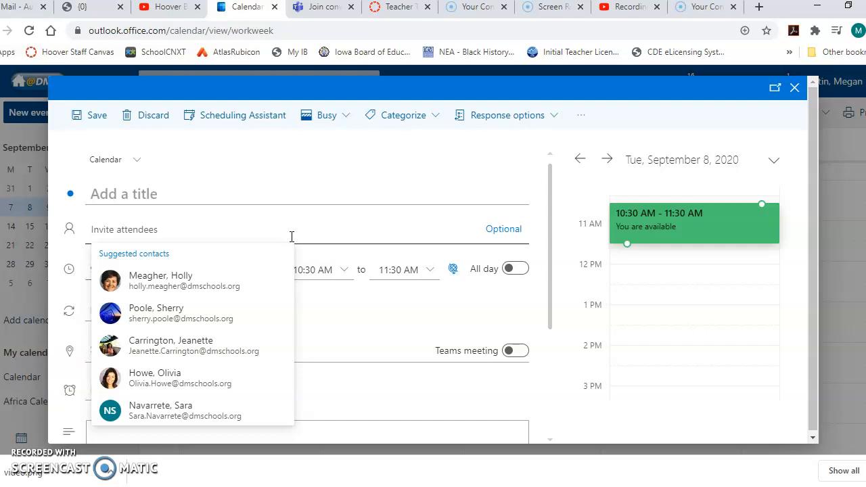
text(mere)
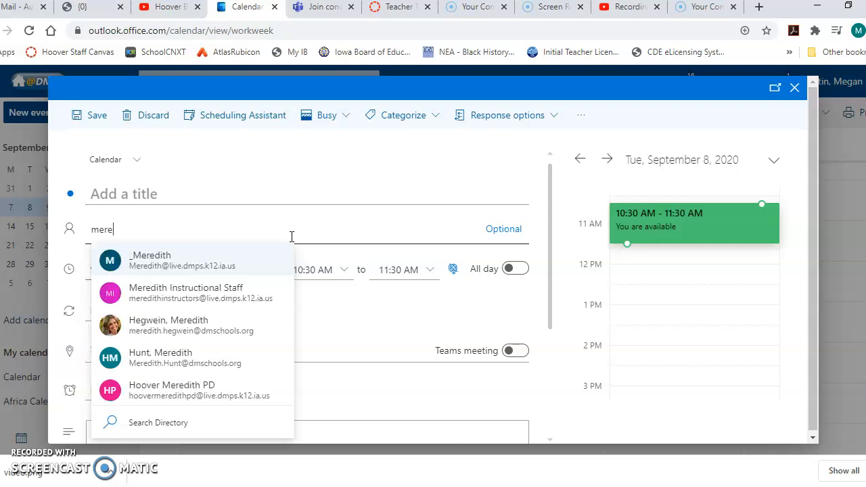
click(203, 304)
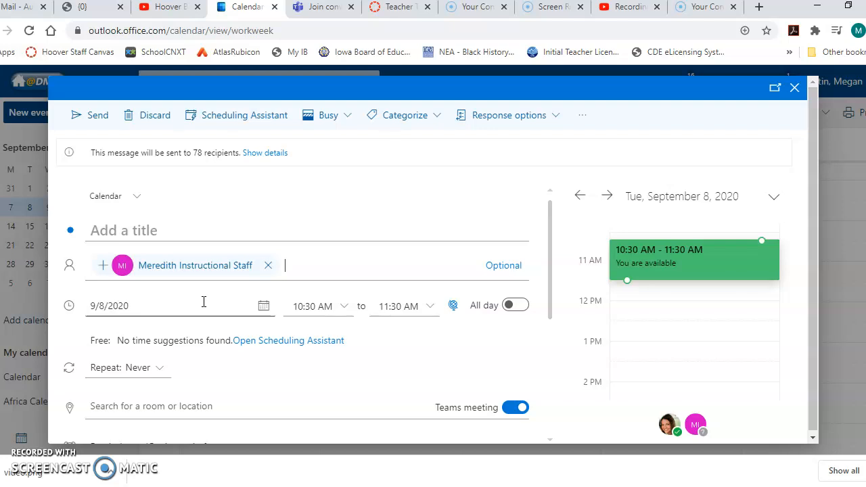
text(teacher)
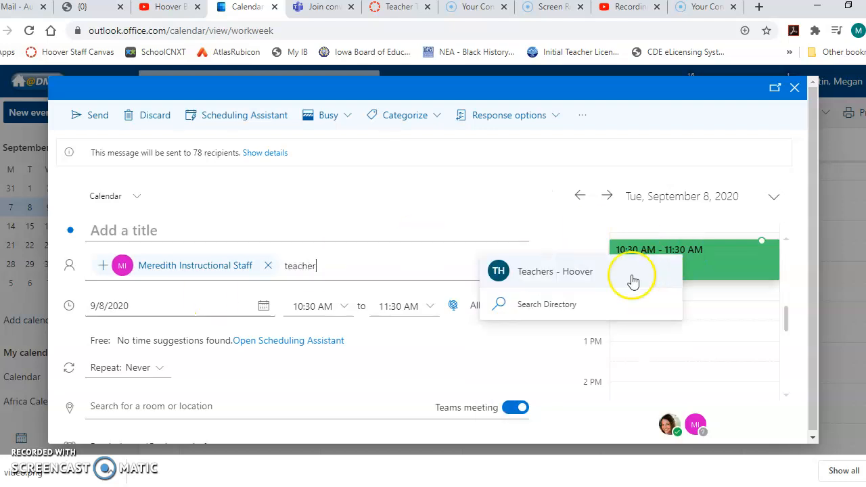
click(595, 273)
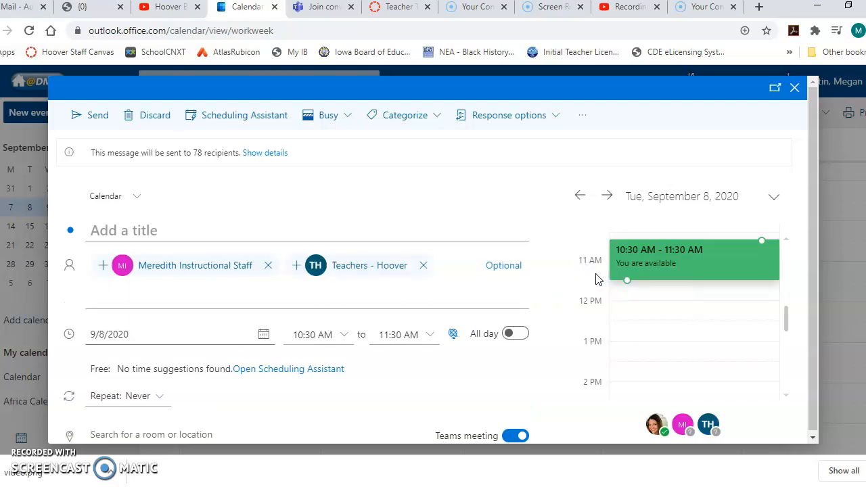
click(423, 265)
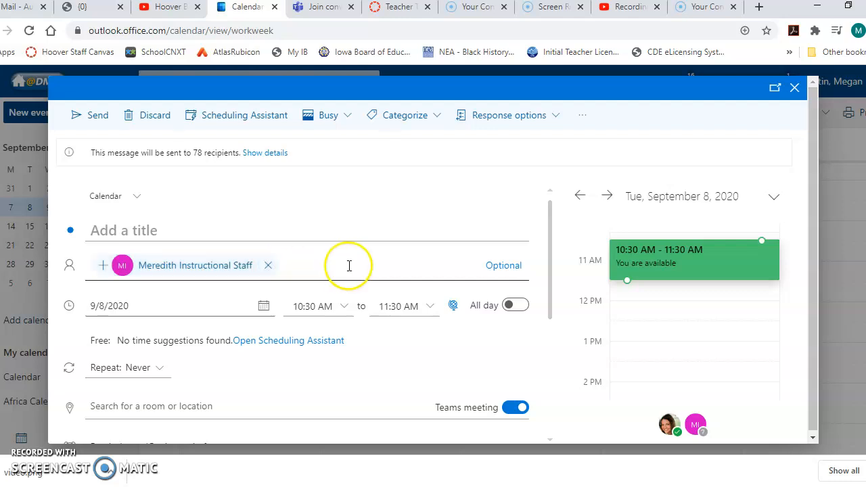
click(266, 266)
Step: Title the event "HI" and save it to the calendar
click(162, 189)
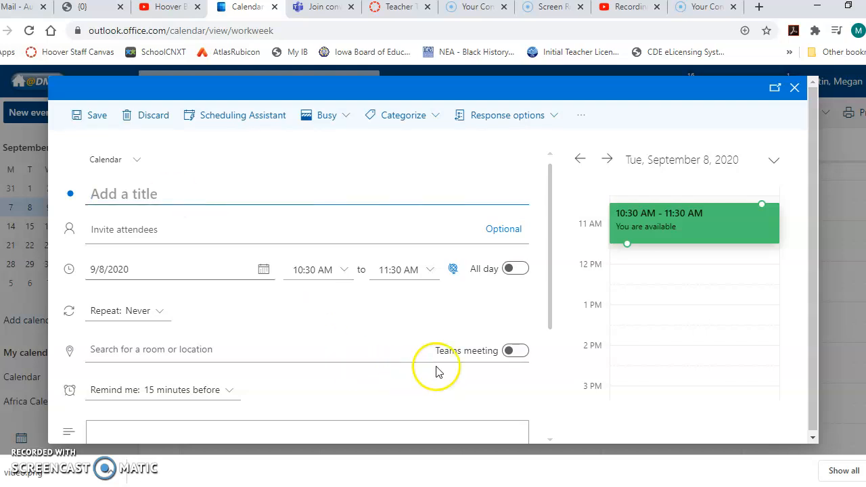
mouse_move(510, 362)
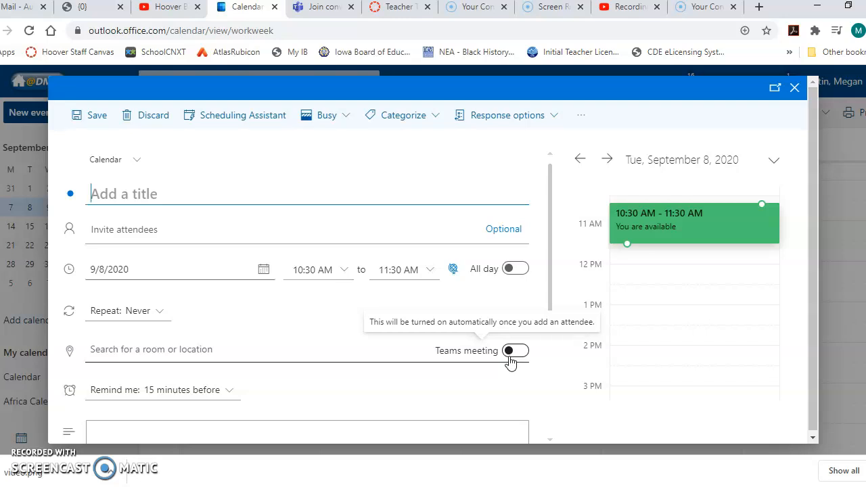
scroll(510, 361, down, 3)
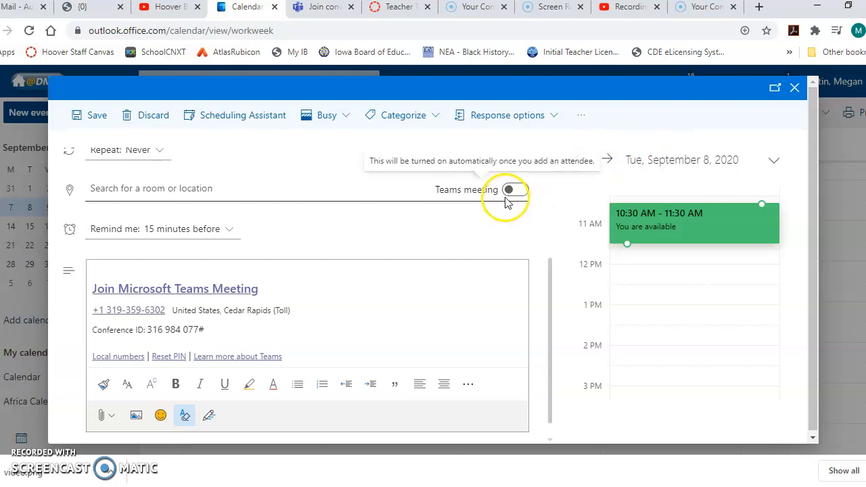
click(232, 296)
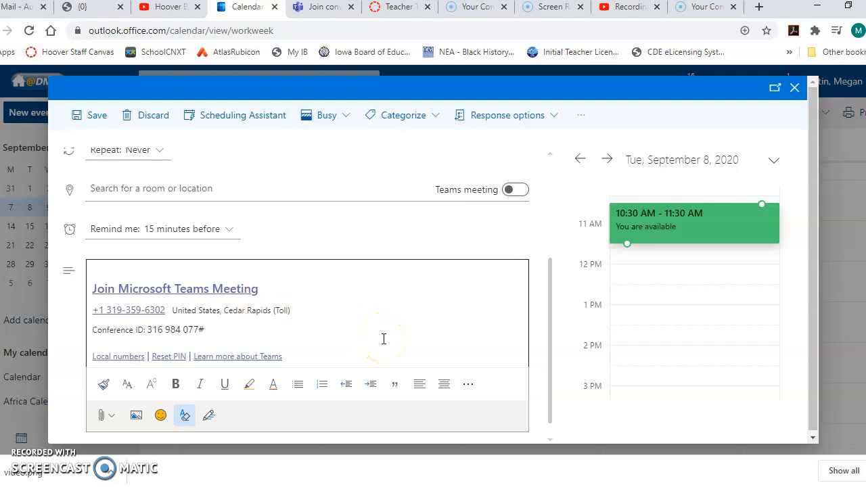
scroll(384, 338, up, 5)
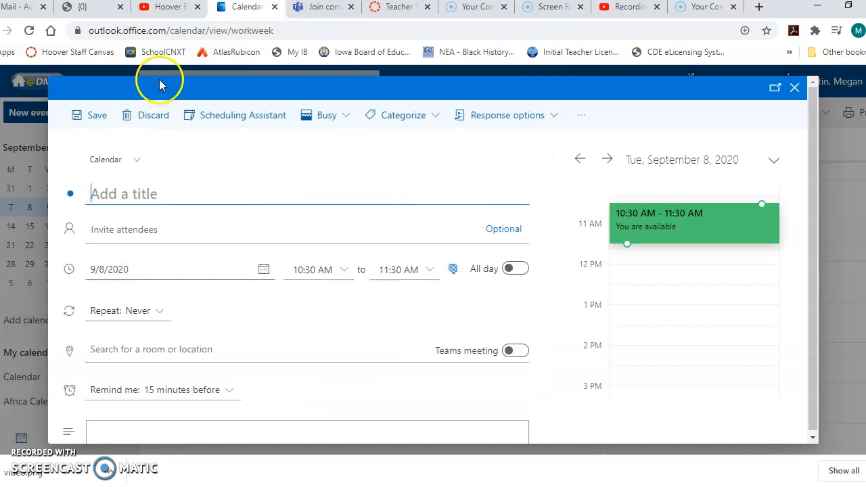
click(150, 195)
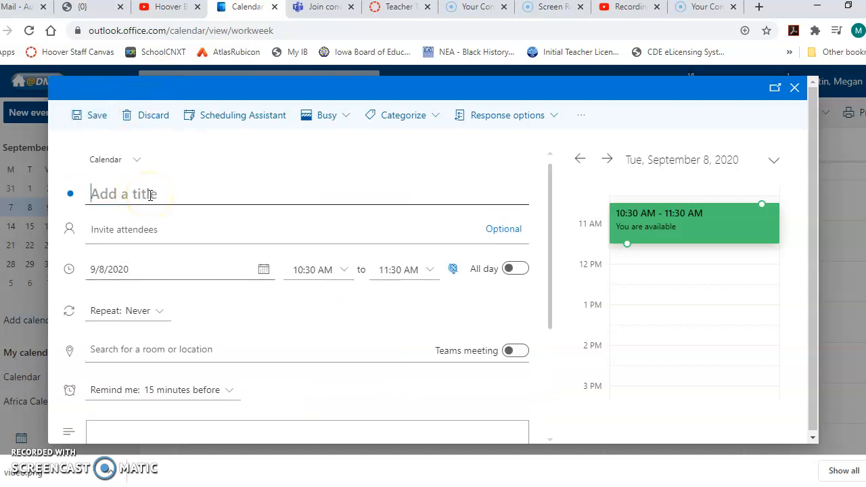
text(HI)
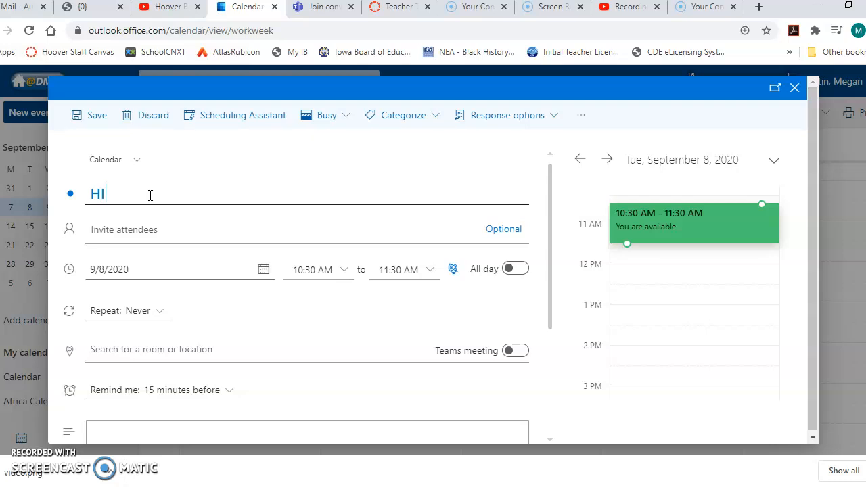
click(80, 118)
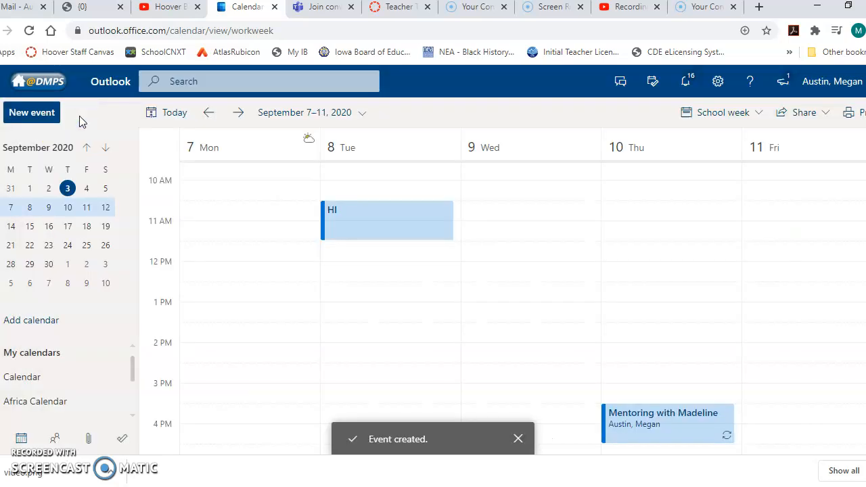
Step: Open the saved HI event on Tuesday in its full detail view
click(396, 236)
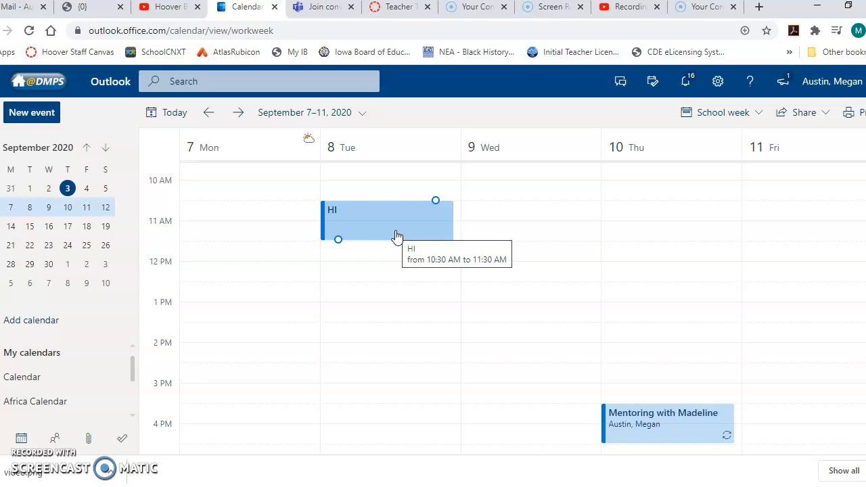
click(338, 249)
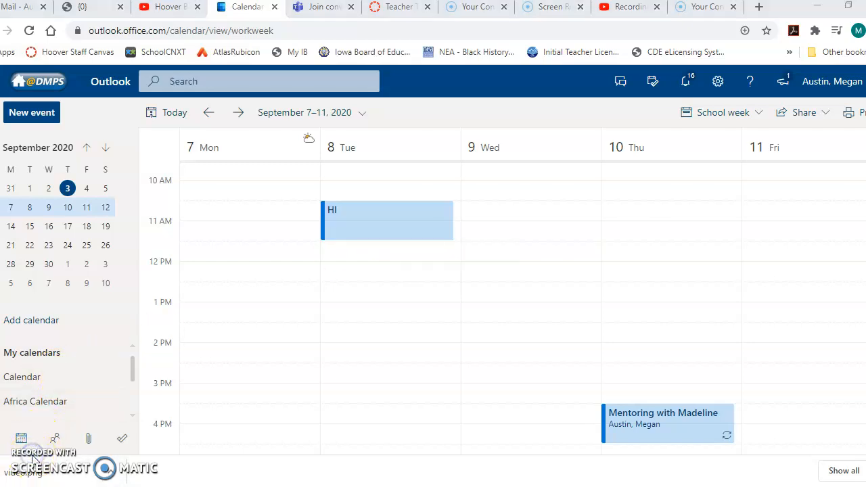
click(360, 235)
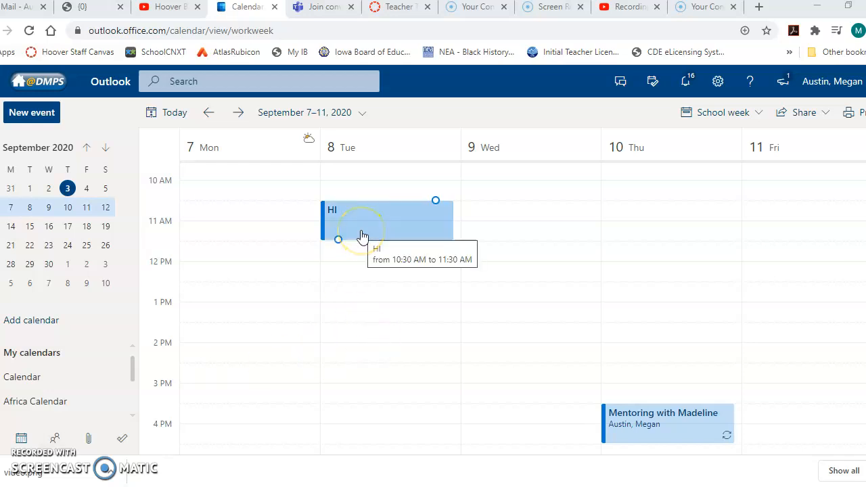
click(362, 235)
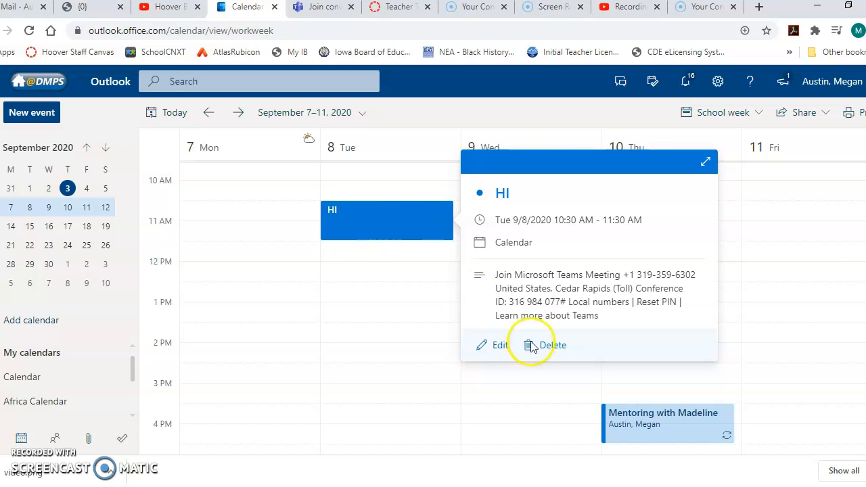
click(708, 160)
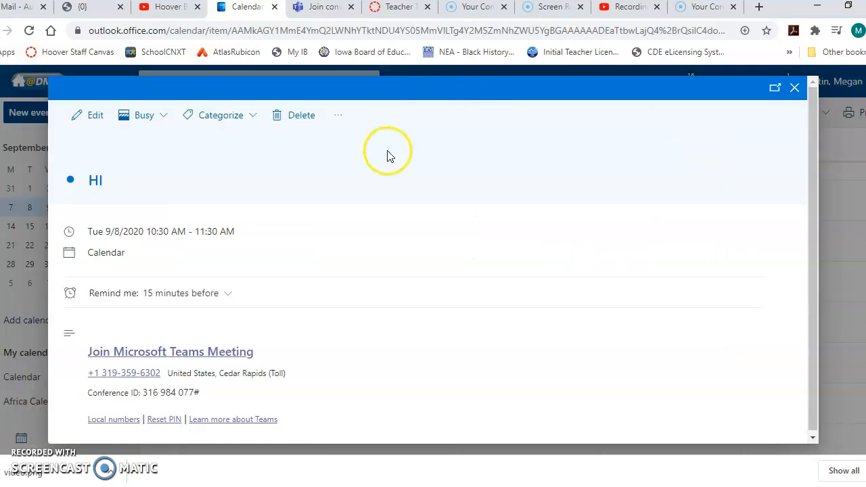
Step: Follow the event's Join Microsoft Teams Meeting link into the Teams app and close the pre-join window without joining
click(156, 355)
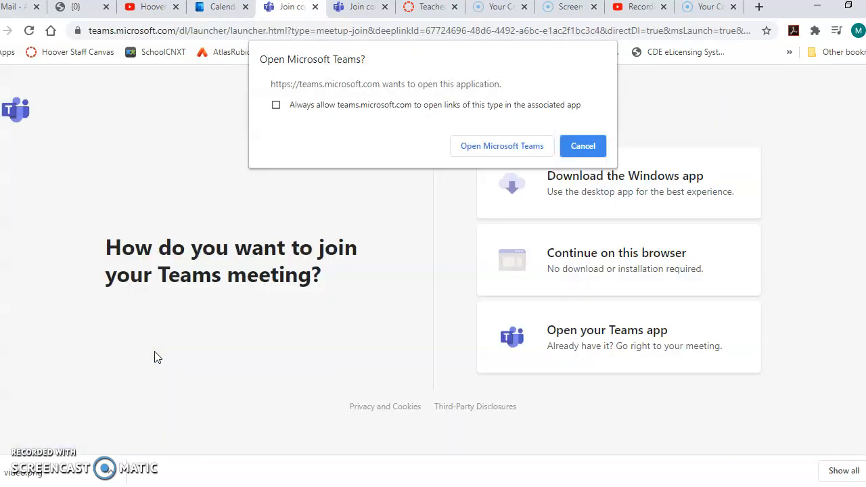
click(515, 146)
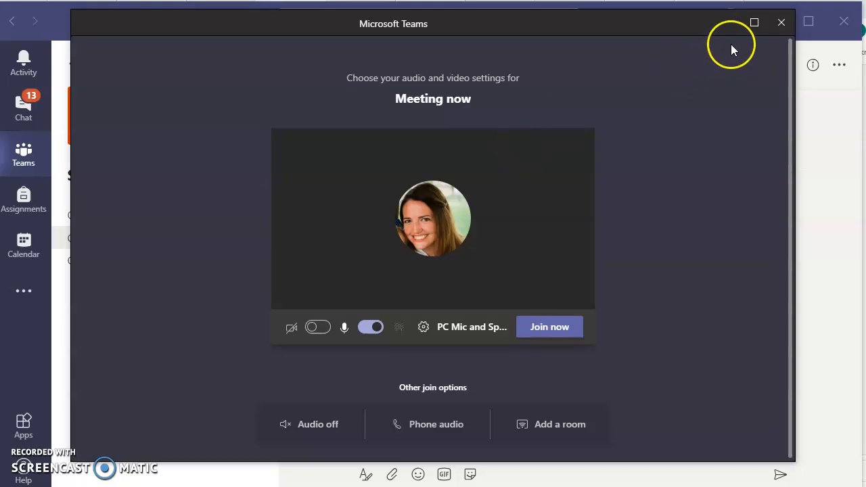
click(781, 24)
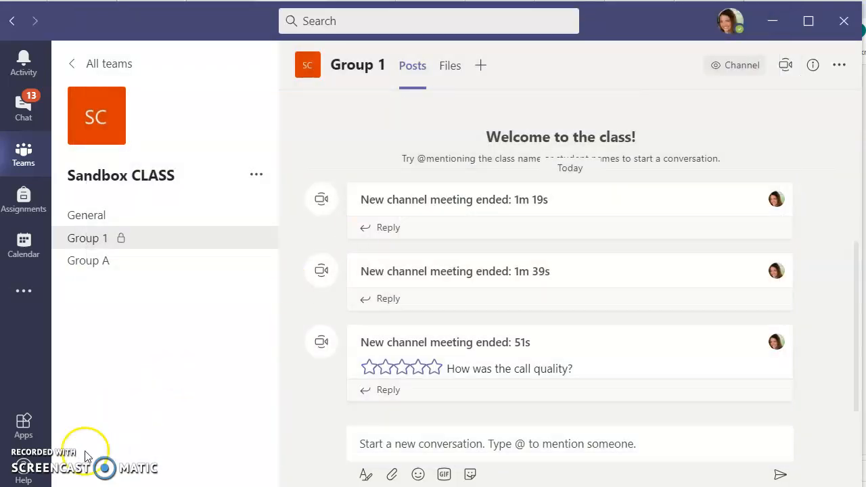